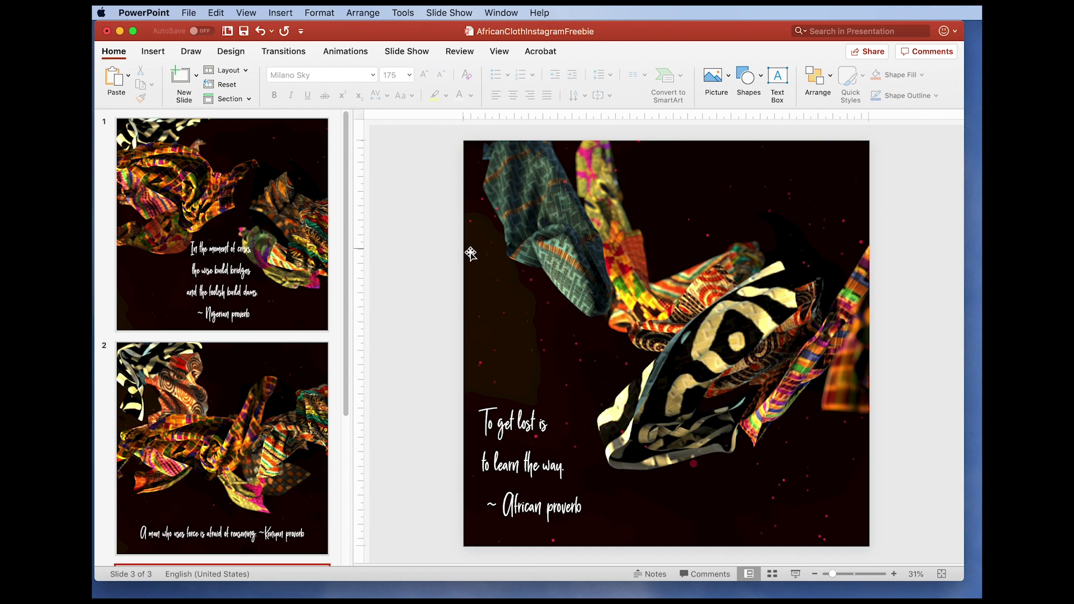
Look through slides 1, 2 and 3 with the Nigerian, Kenyan and African proverbs.
scroll(290, 244, down, 5)
scroll(289, 246, up, 5)
click(287, 219)
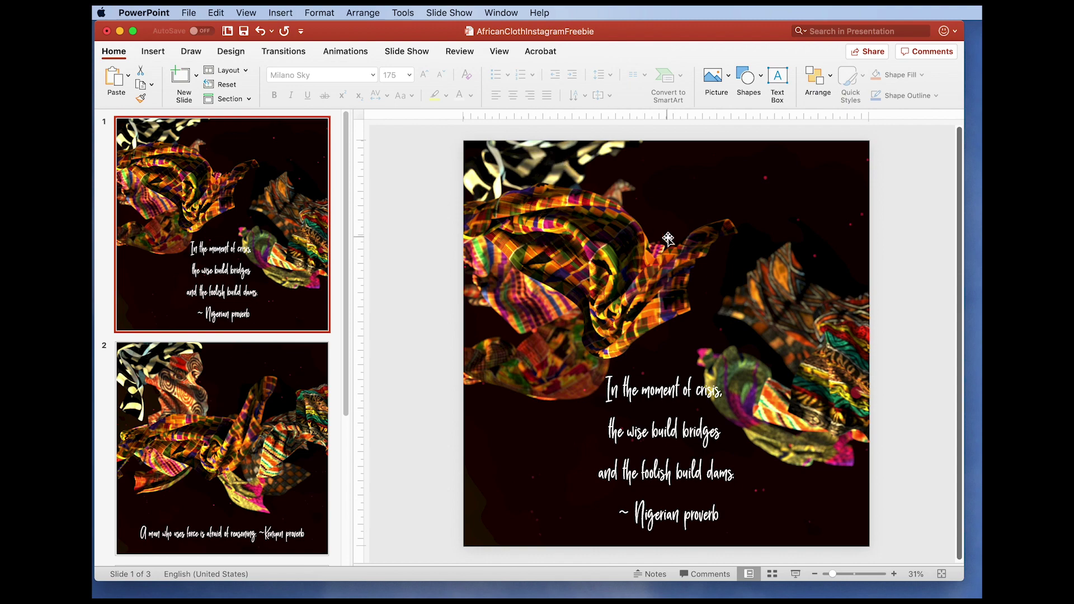
click(271, 382)
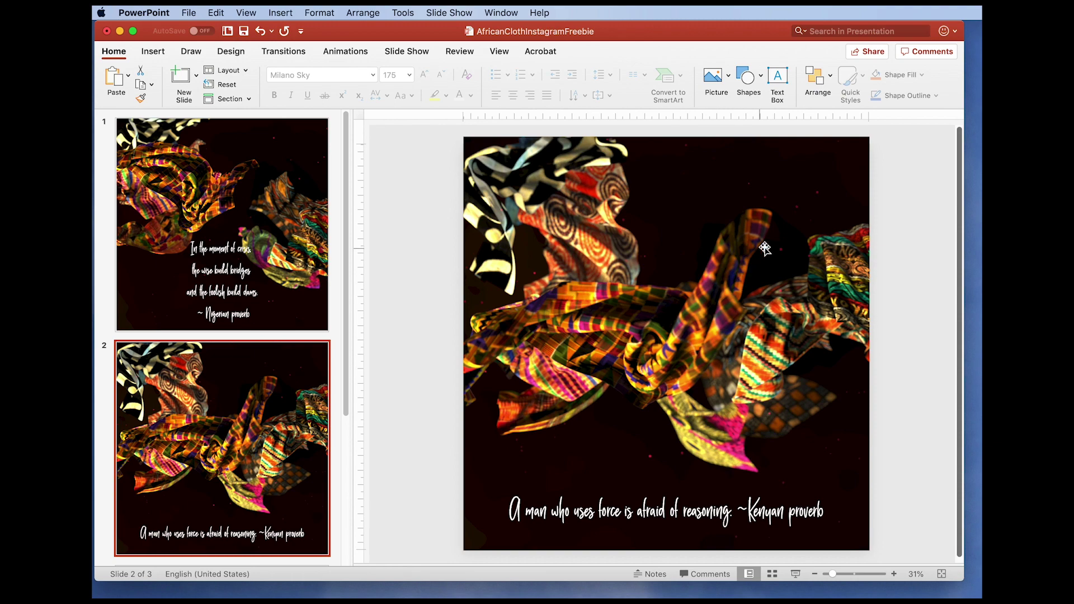
scroll(302, 353, down, 5)
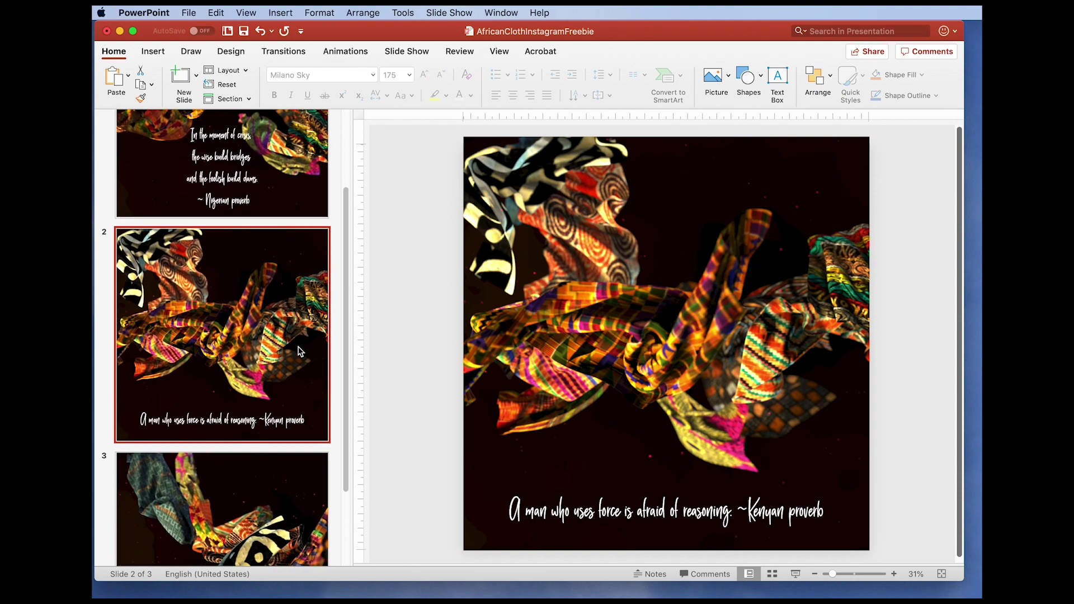
click(271, 494)
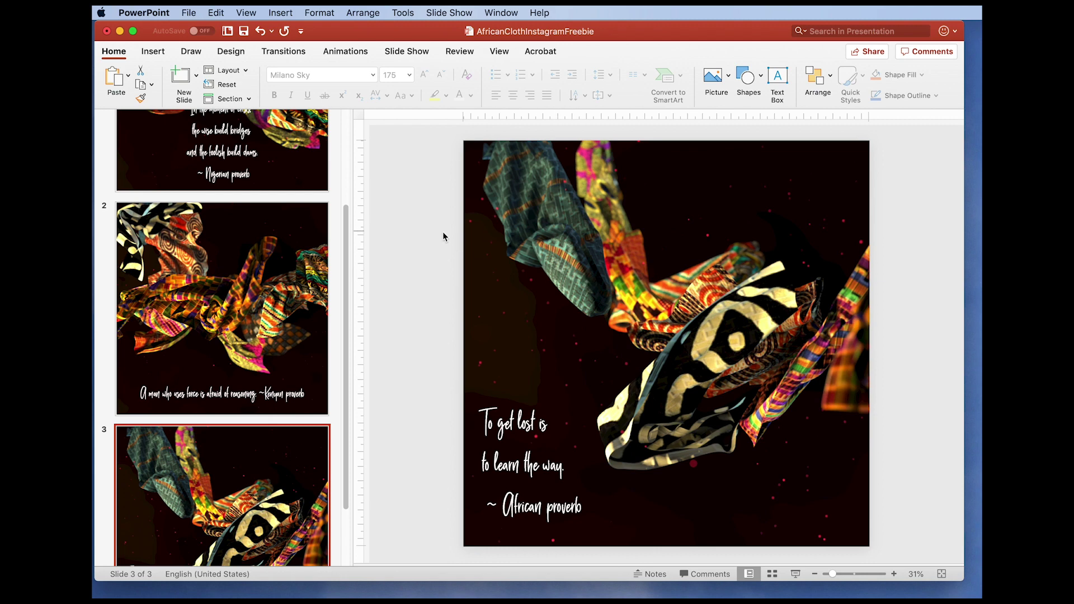
scroll(403, 217, up, 5)
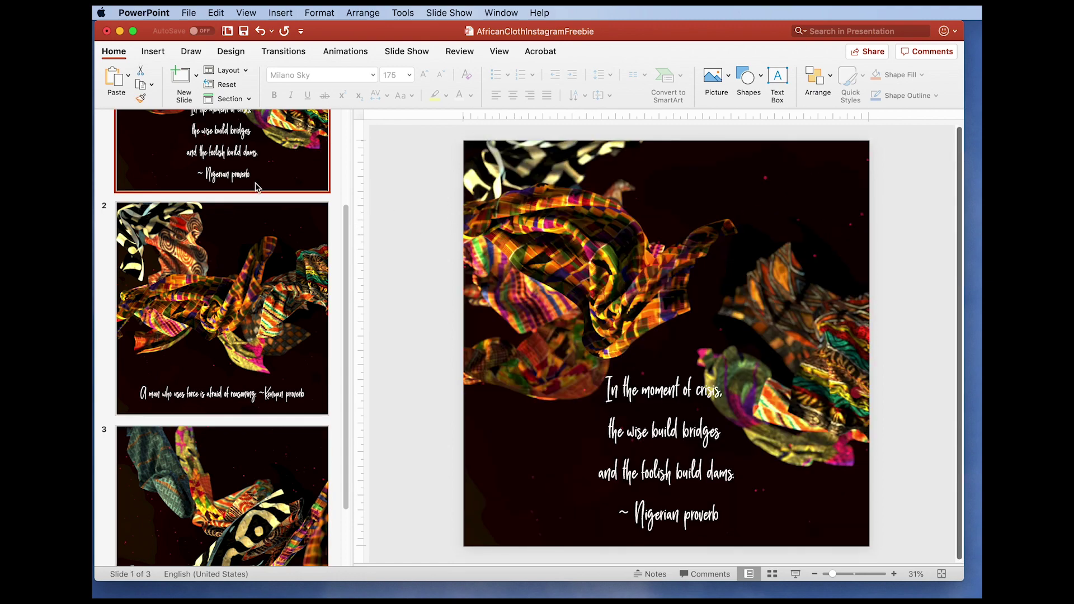
drag(347, 232, 353, 138)
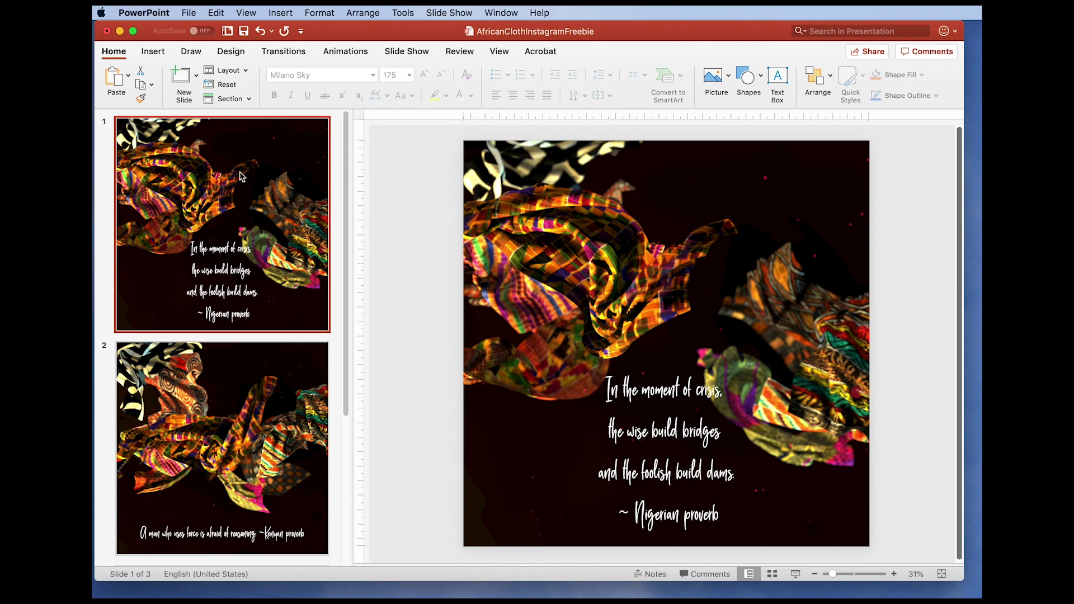
Revisit the Kenyan and African proverb slides.
scroll(267, 194, down, 1)
scroll(268, 194, up, 1)
click(285, 360)
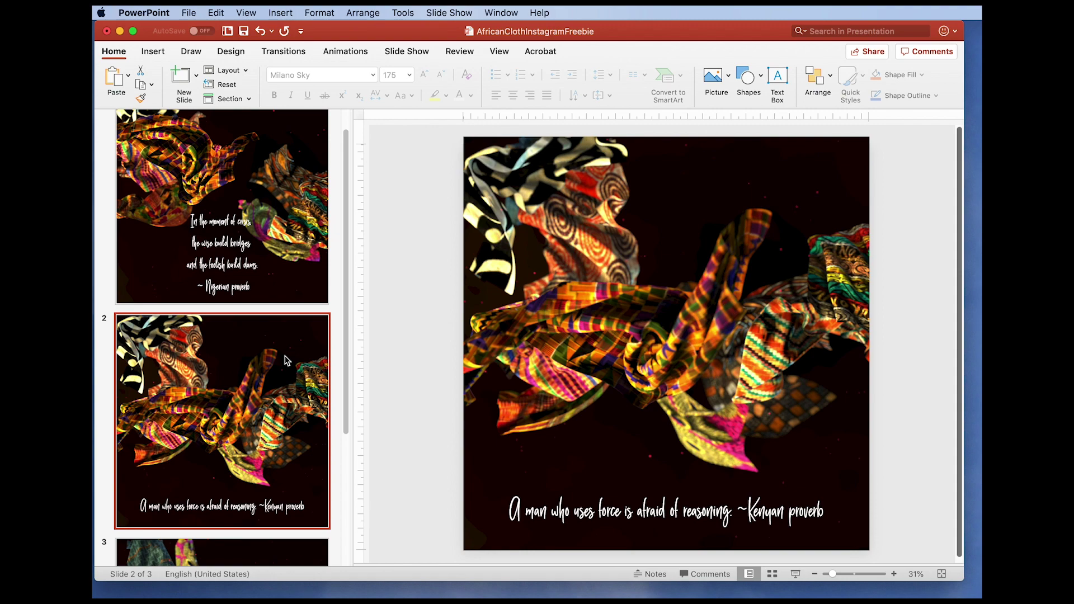
scroll(286, 361, down, 5)
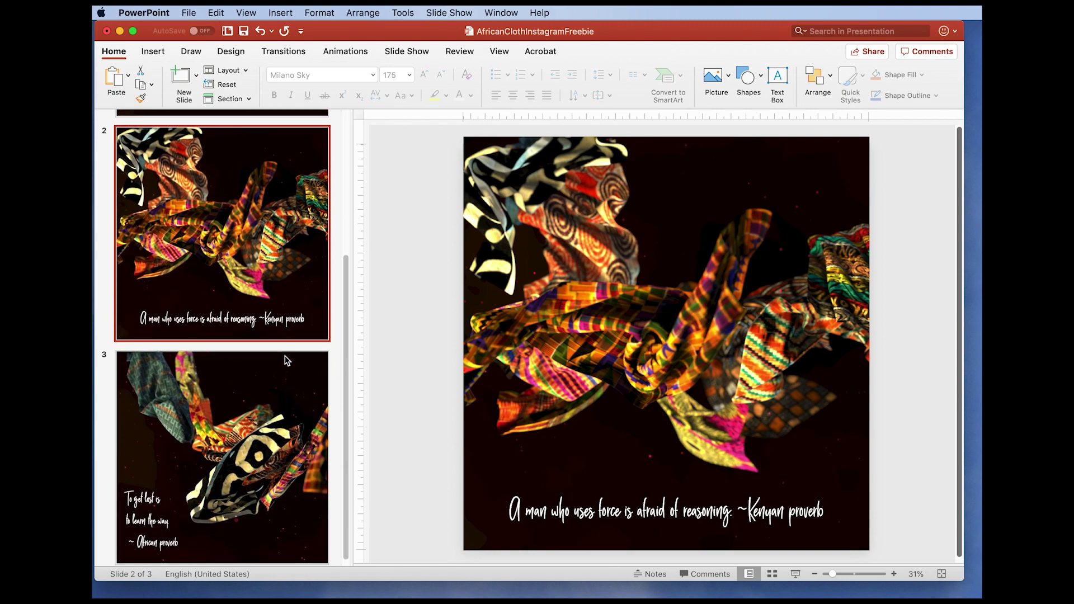
click(281, 384)
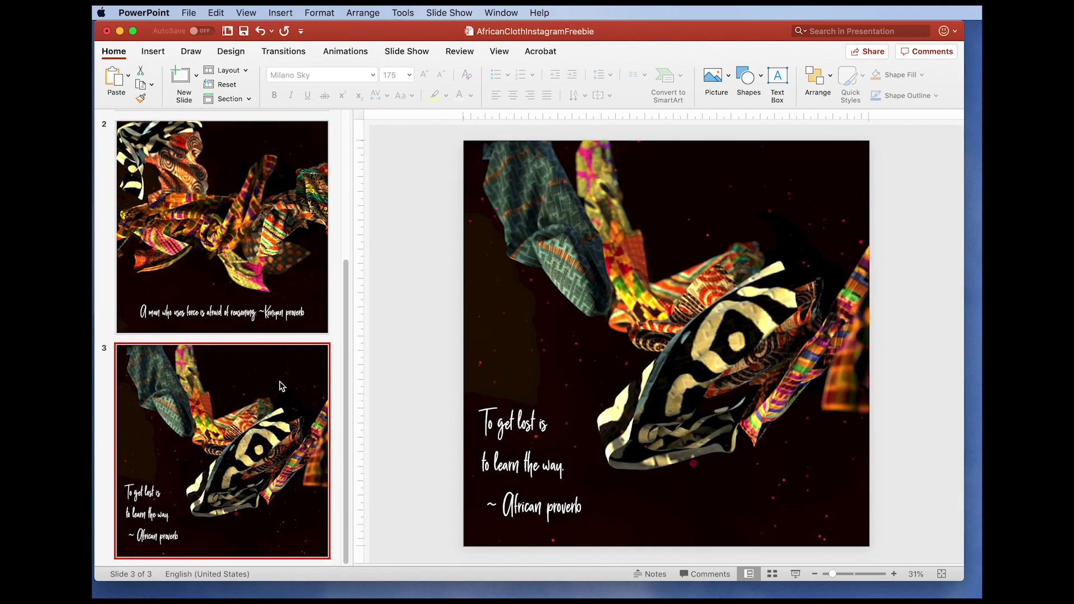
scroll(232, 262, up, 6)
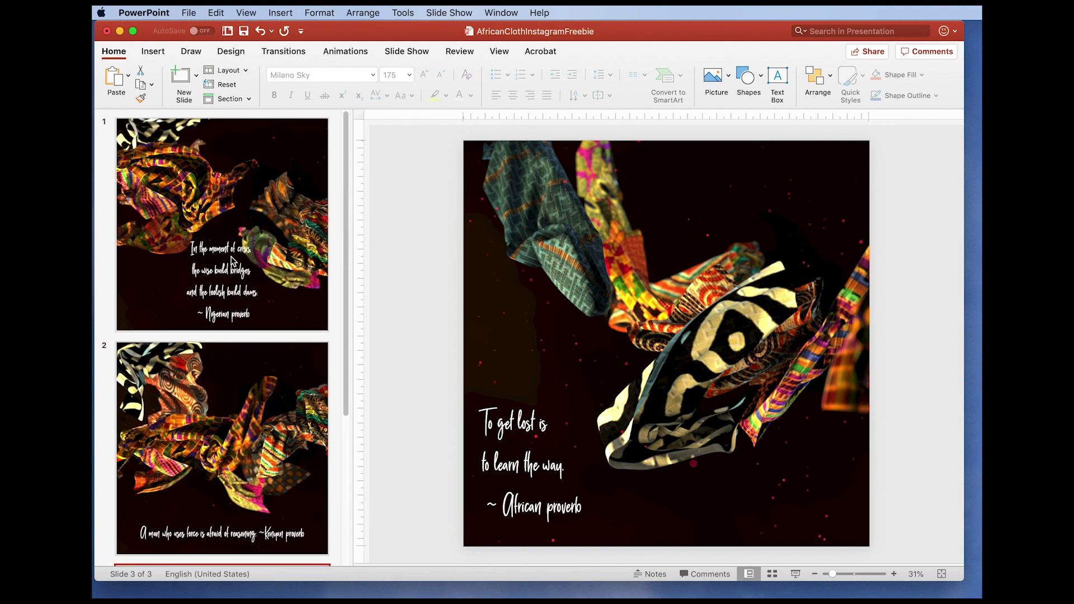
On slide 1, select the four lines of the Nigerian proverb, then deselect them.
click(246, 196)
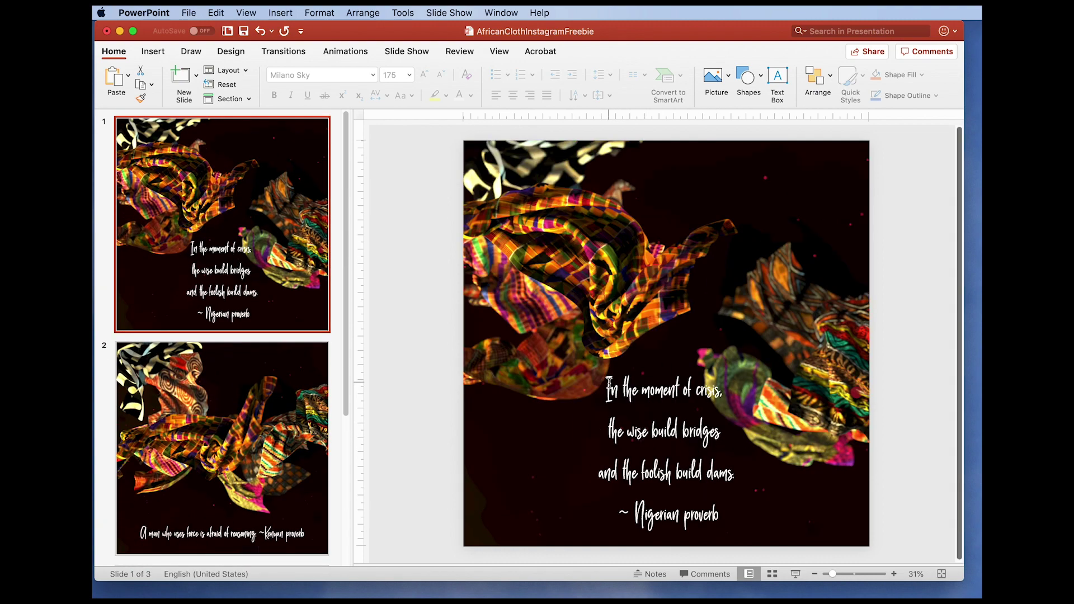
drag(609, 386, 736, 507)
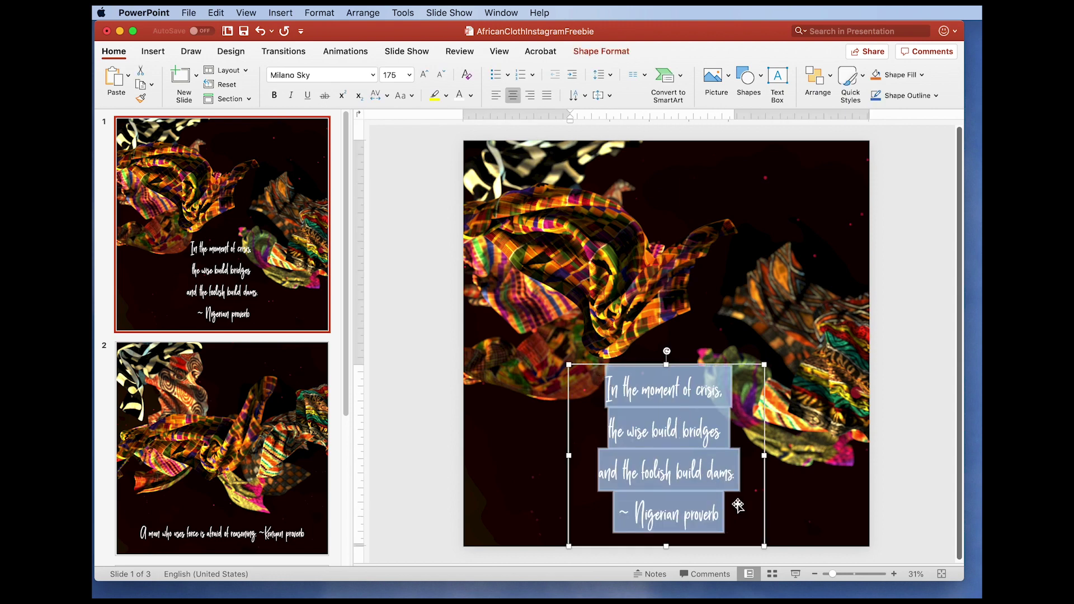
click(392, 270)
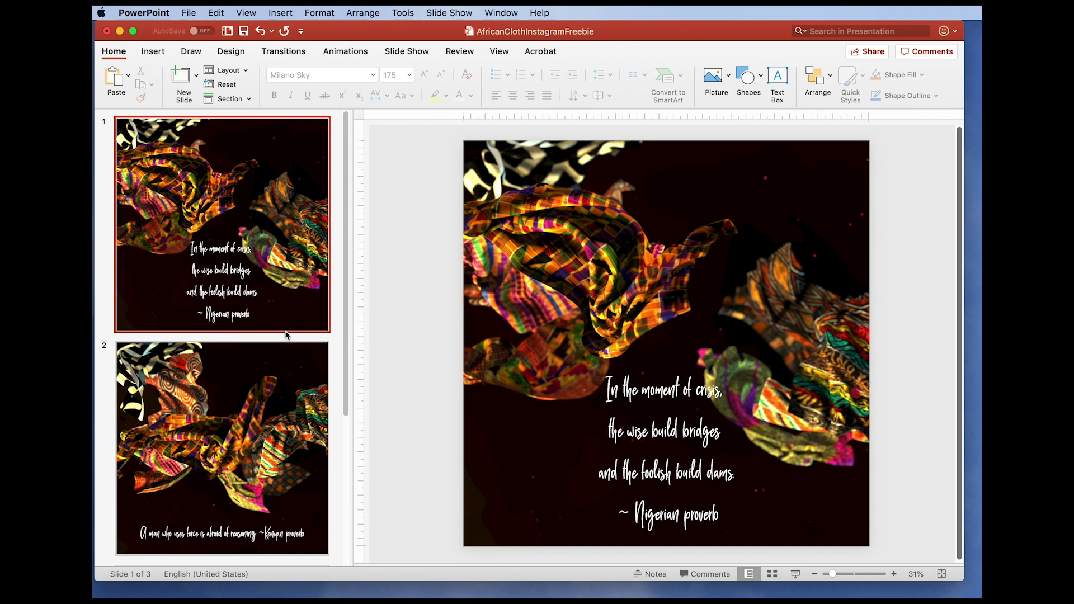
Step through the Kenyan and African slides once more, ending on the Nigerian proverb slide.
scroll(274, 359, down, 2)
scroll(274, 360, down, 5)
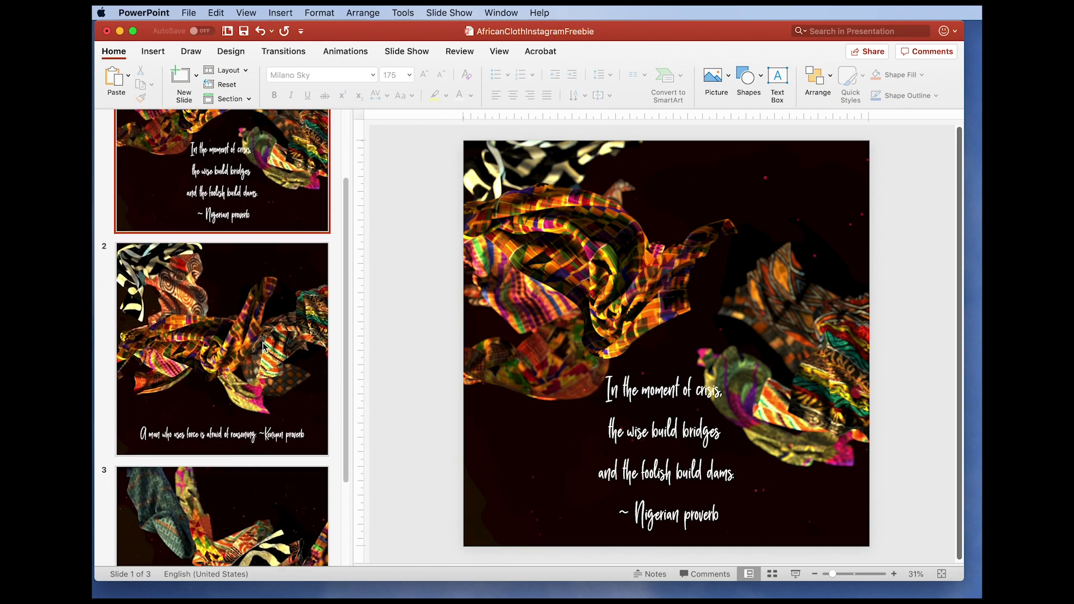
click(266, 347)
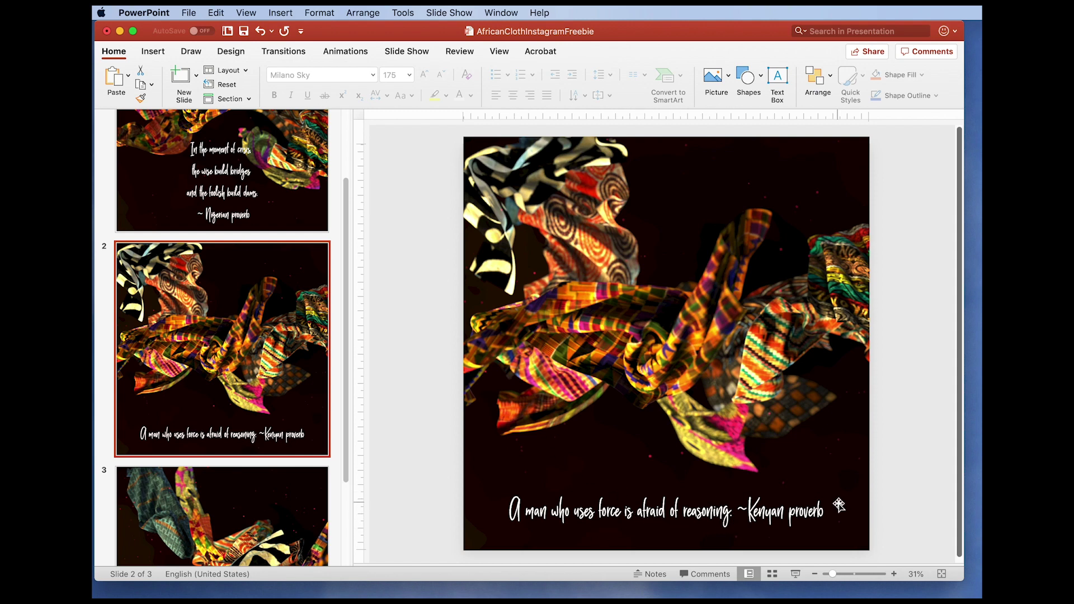
scroll(192, 269, down, 8)
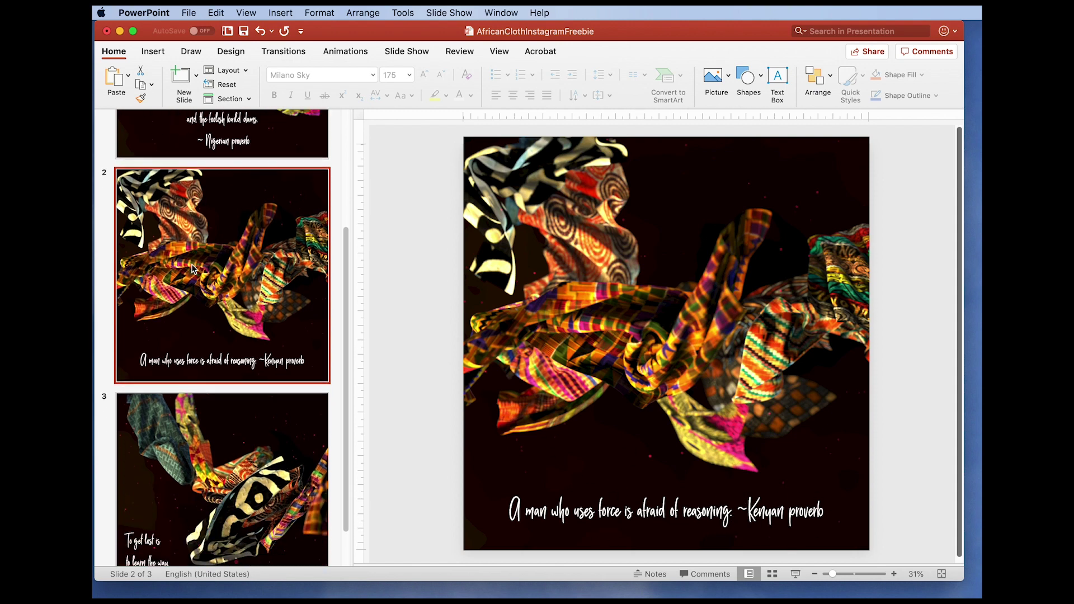
click(326, 420)
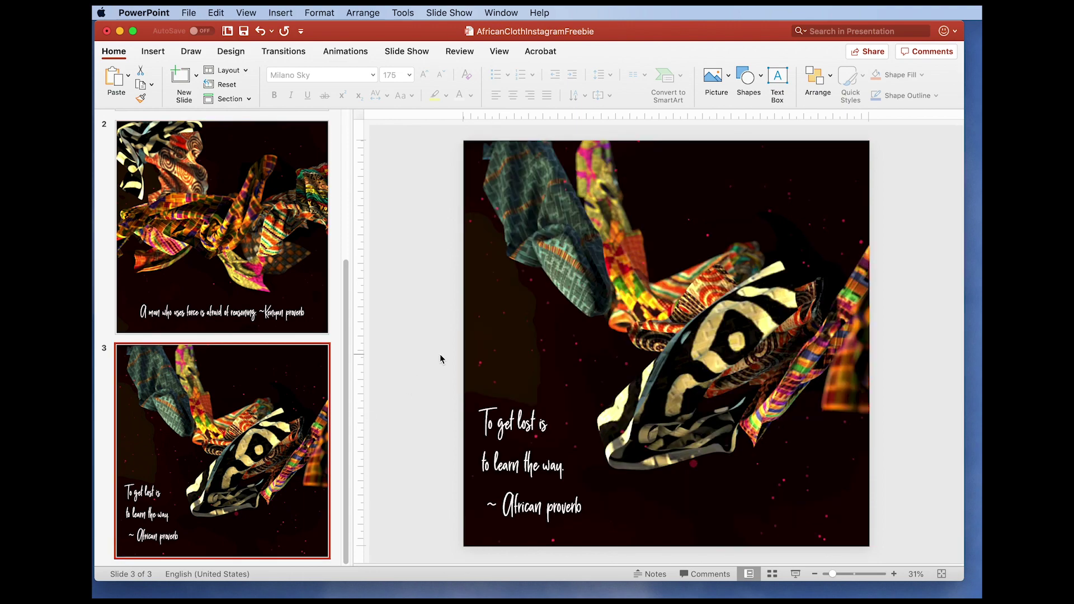
scroll(222, 238, up, 10)
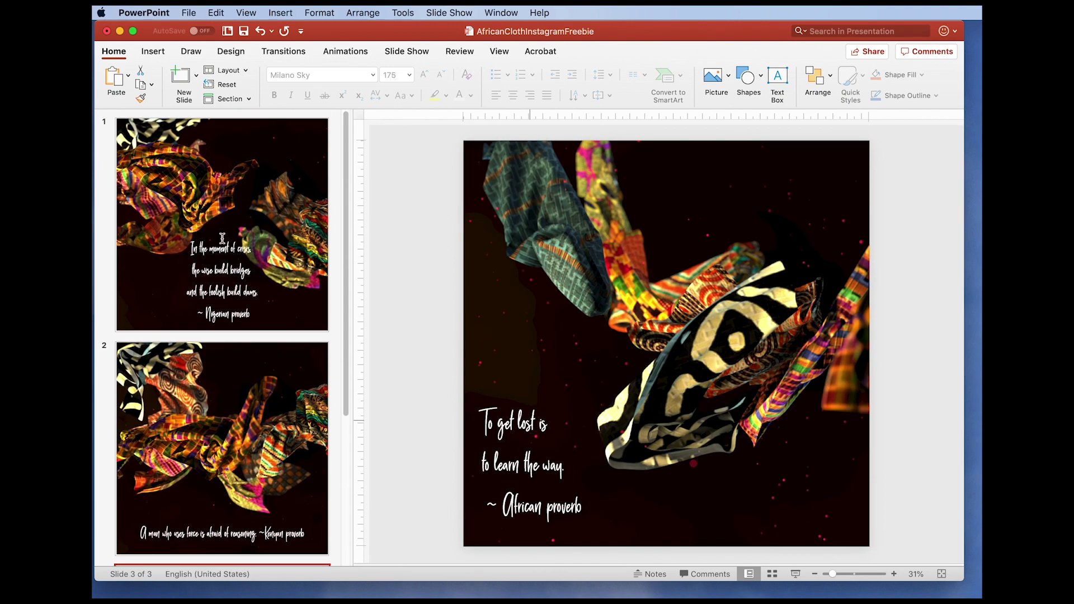
click(211, 234)
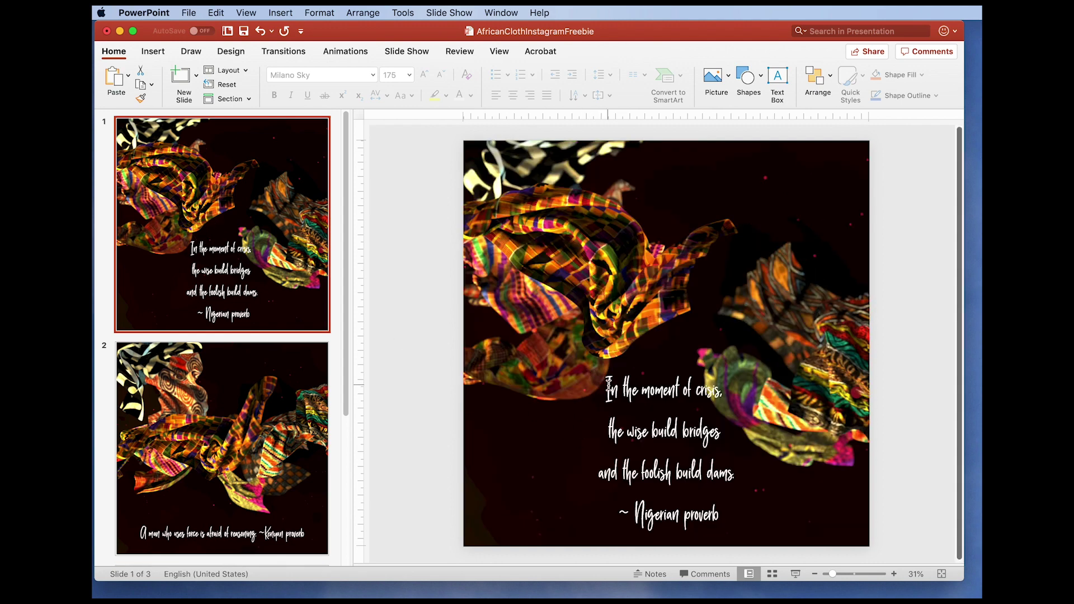
drag(610, 388, 762, 515)
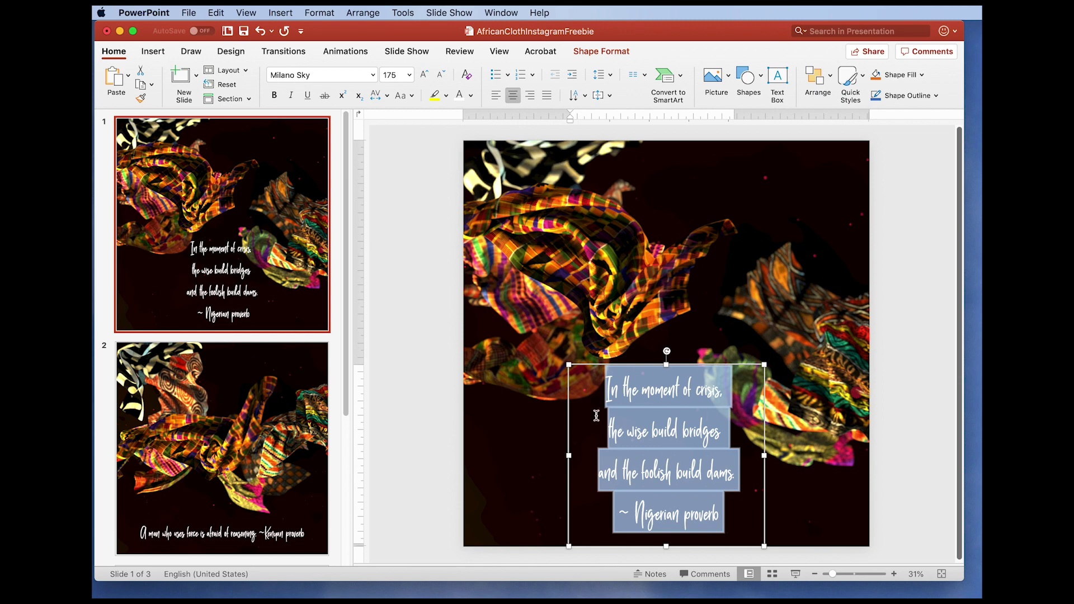
click(350, 311)
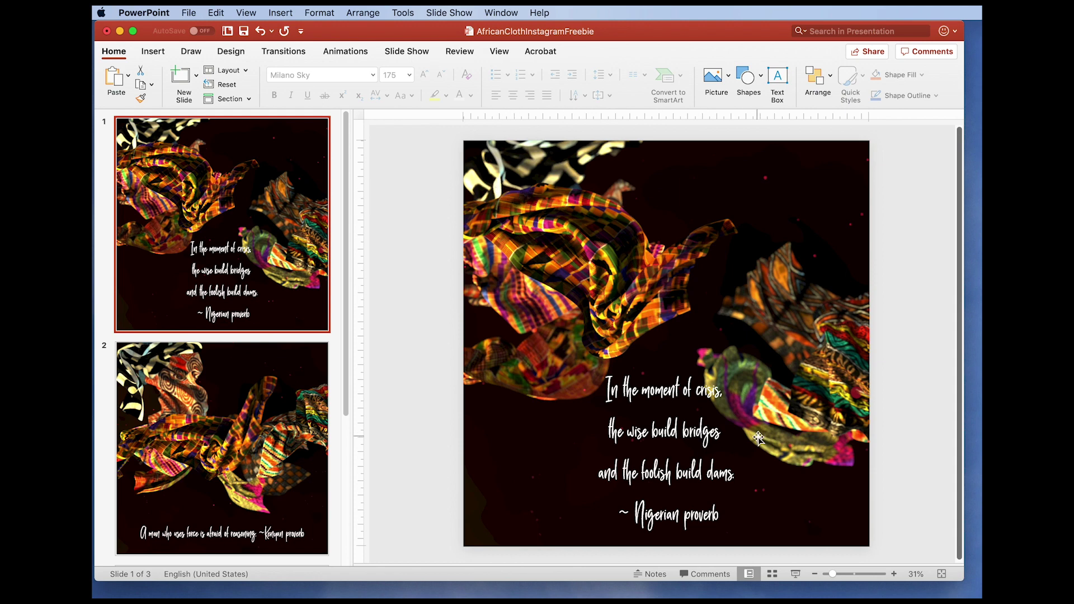
Insert VA Highlands.png from the Tests folder onto slide 1 and drag it toward the bottom-right corner.
click(281, 12)
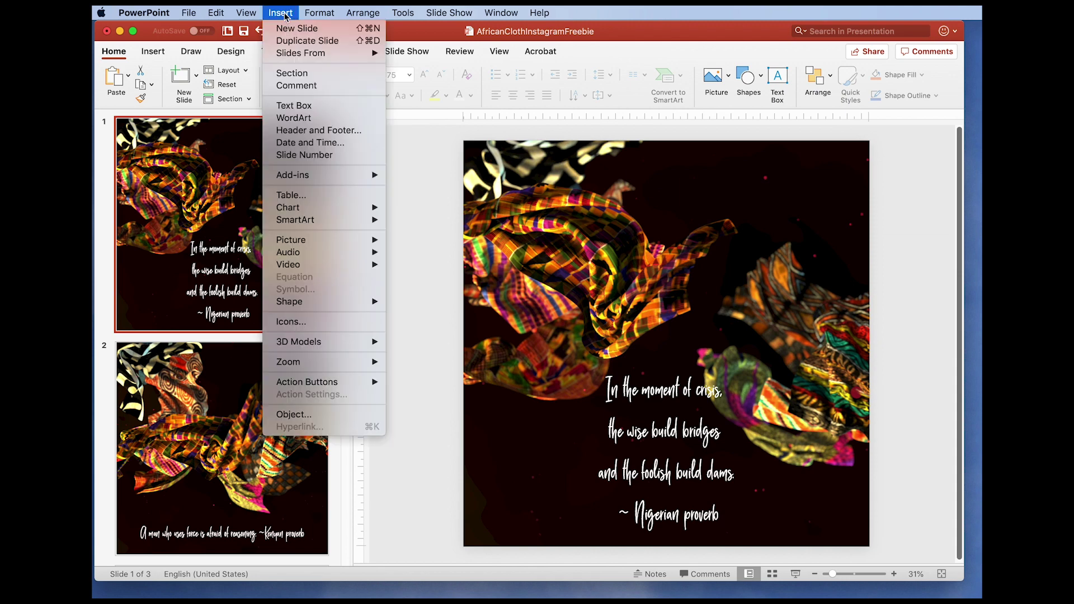
mouse_move(317, 242)
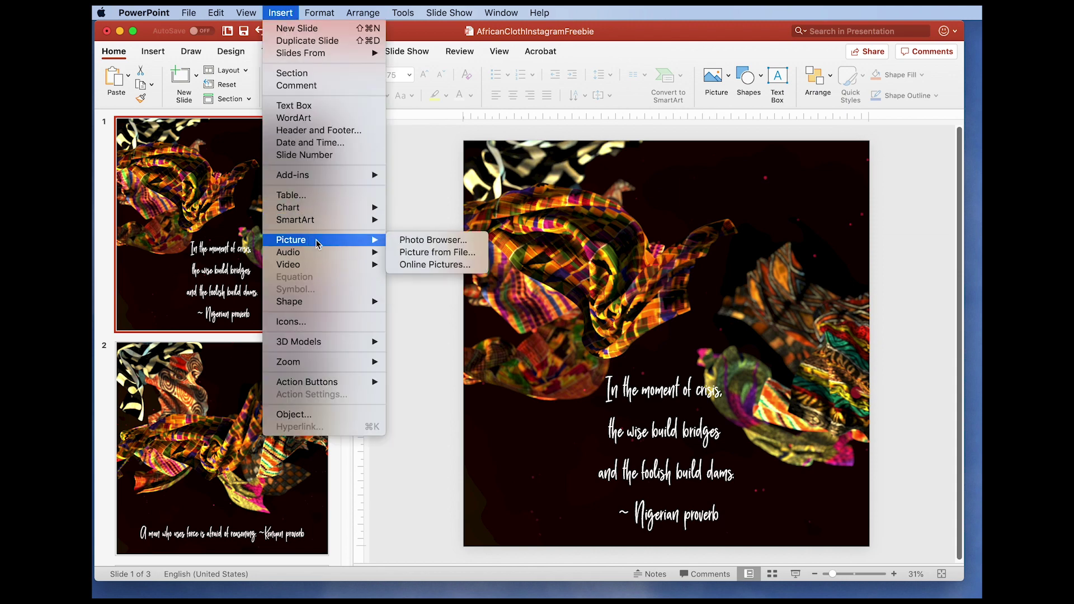
click(451, 254)
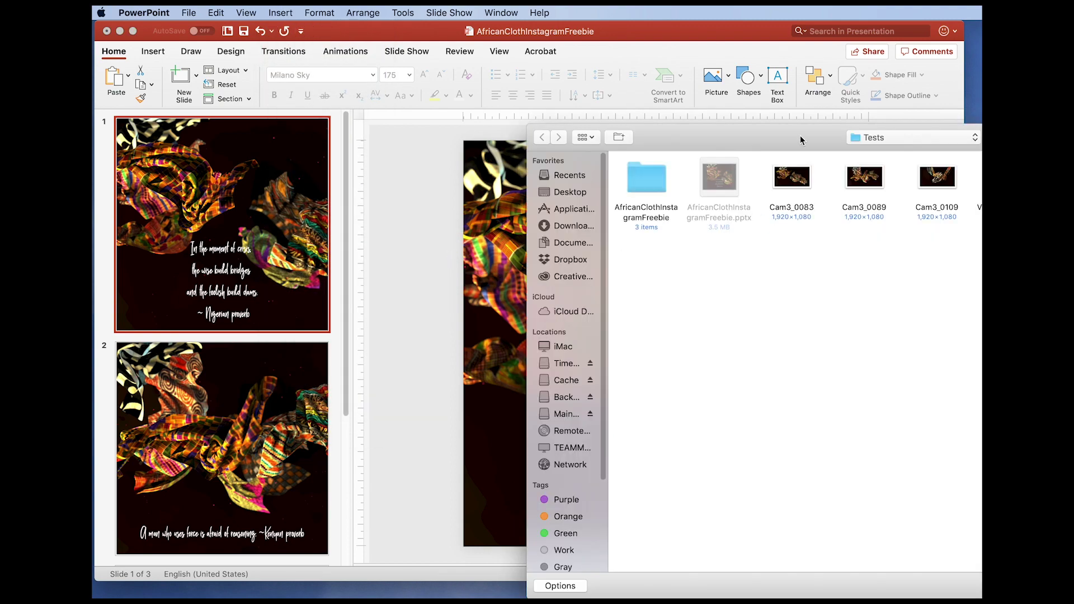
drag(789, 134, 464, 120)
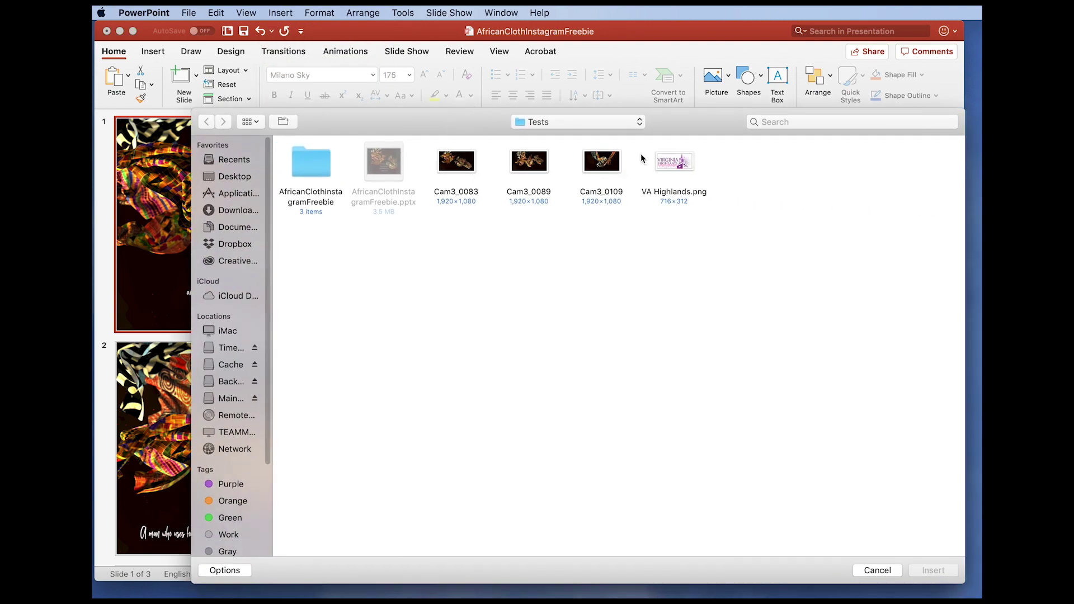
drag(686, 126, 648, 120)
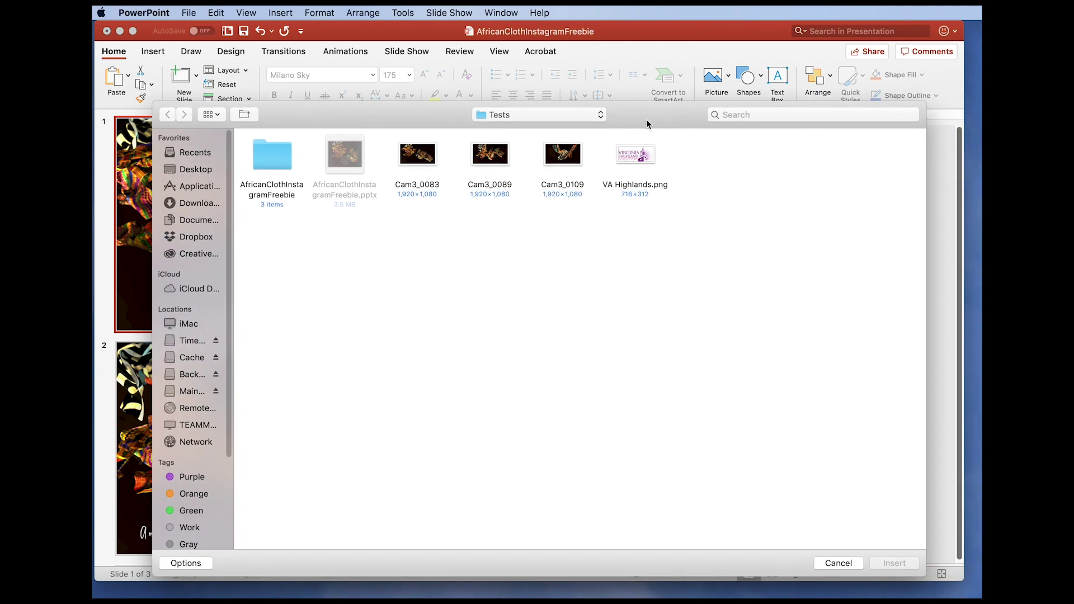
click(638, 156)
click(895, 563)
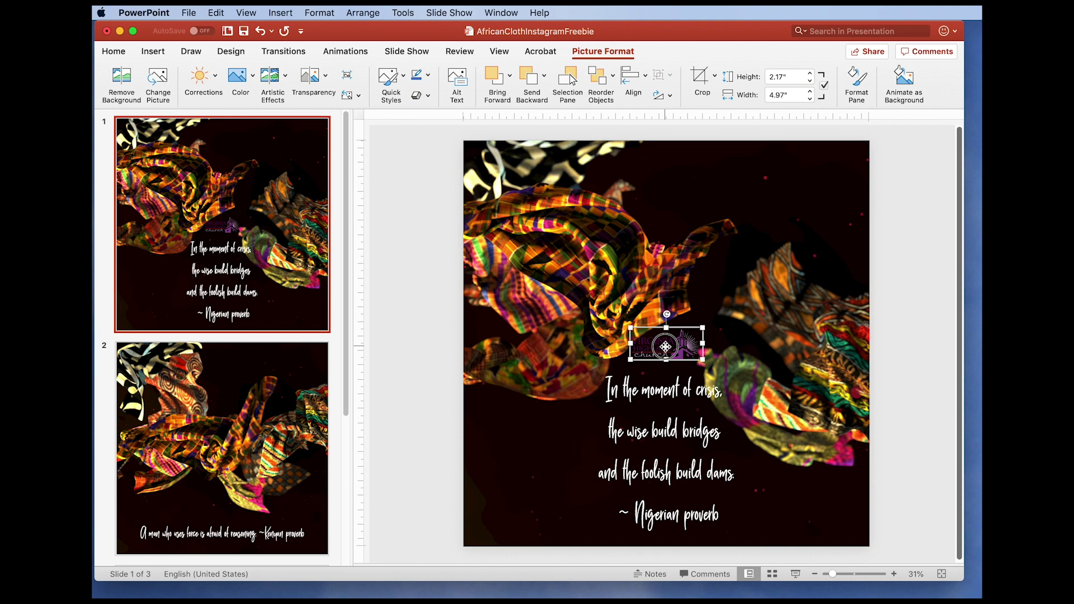
drag(665, 346, 817, 515)
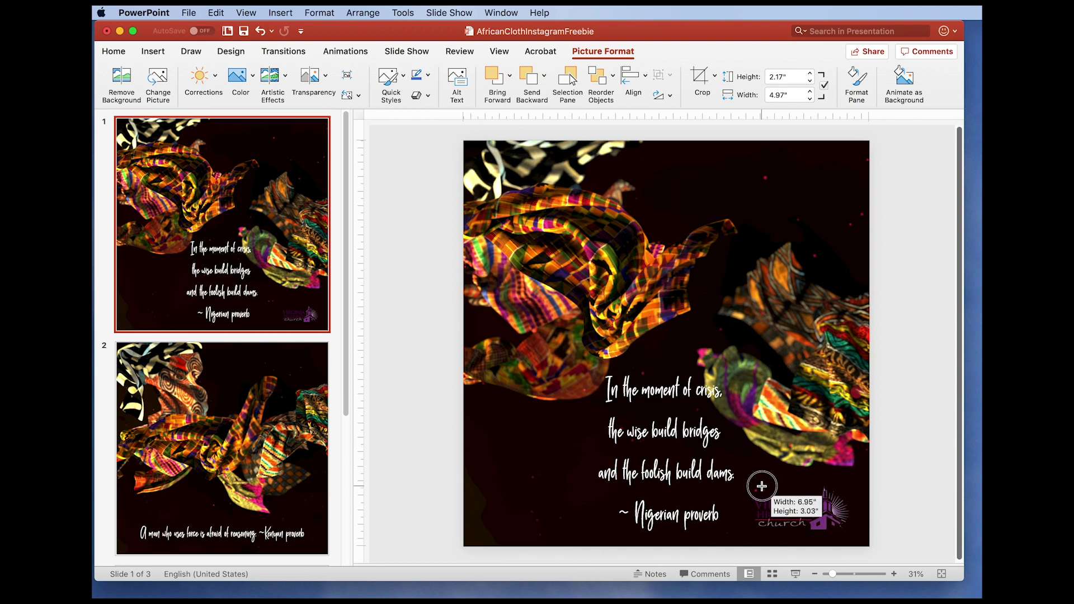
Shrink the church logo to about 6.85 × 2.98 inches in the bottom-right corner, then deselect it.
drag(795, 491, 775, 477)
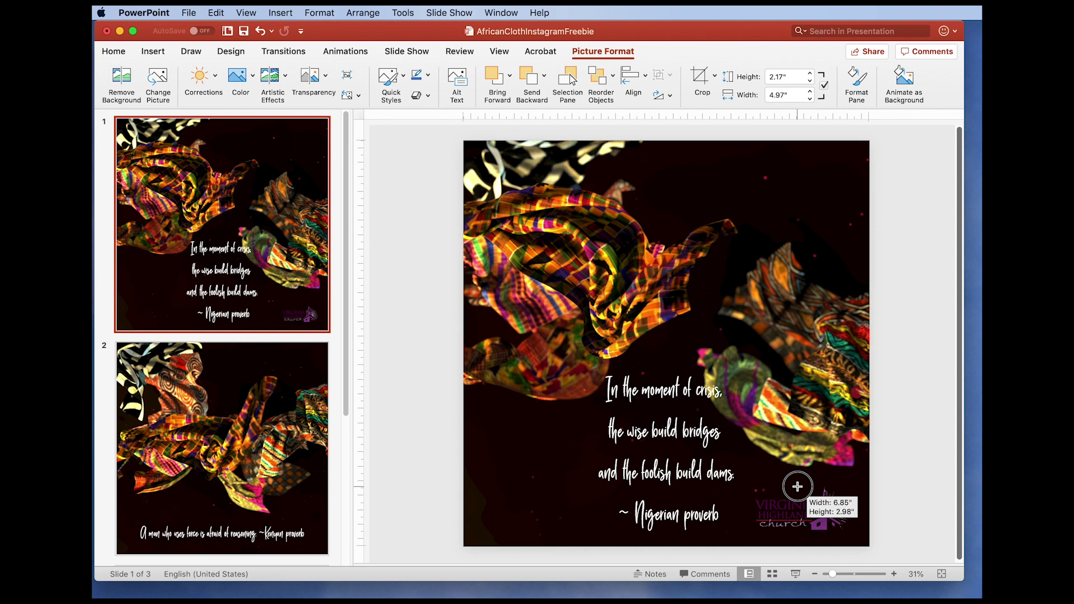
drag(797, 486, 797, 486)
click(931, 496)
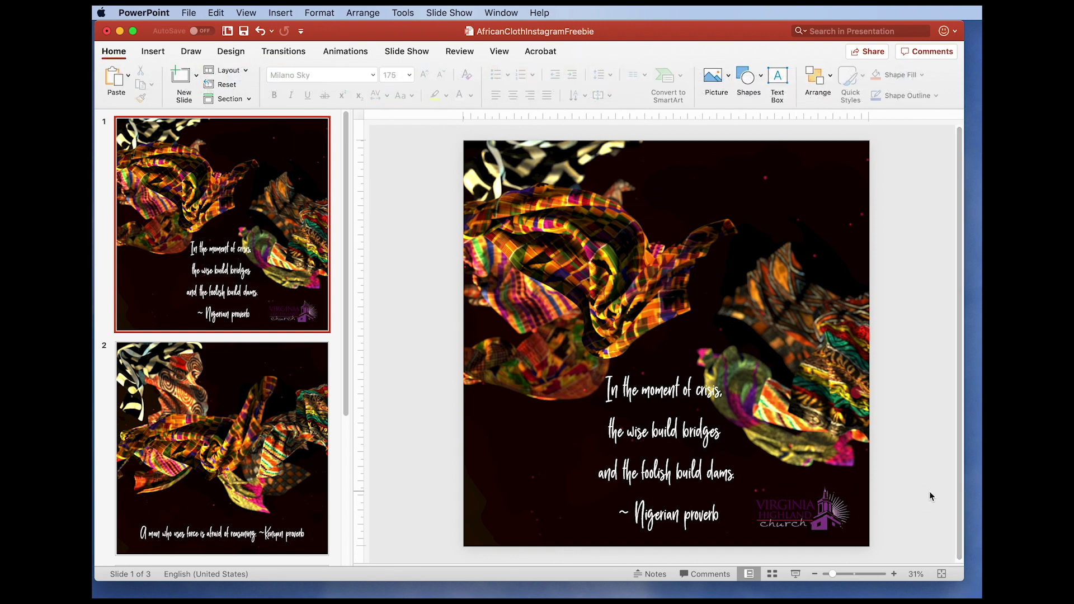
click(820, 516)
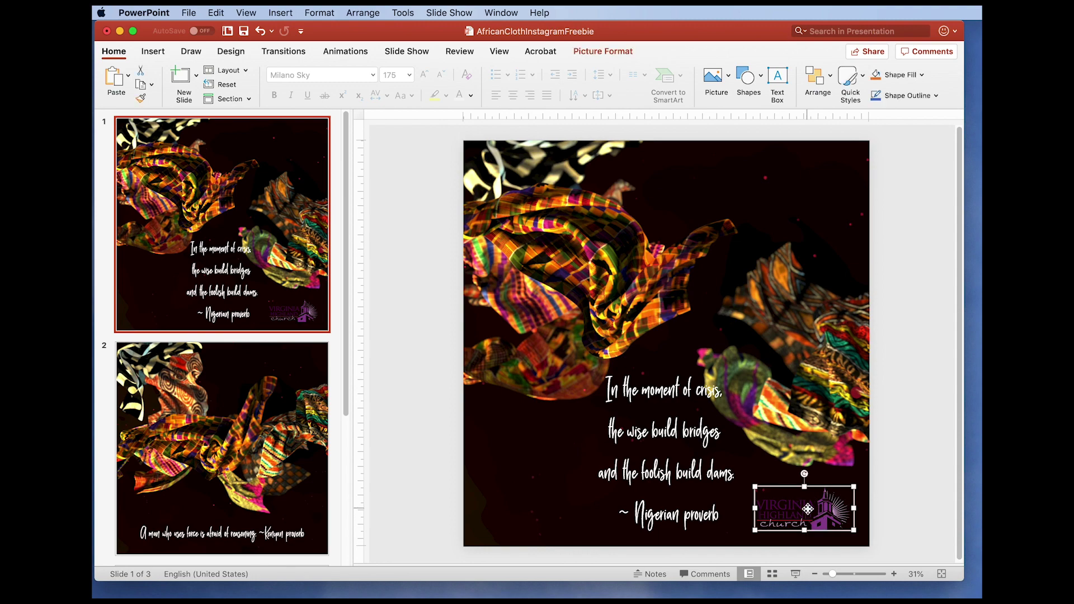
scroll(302, 411, down, 2)
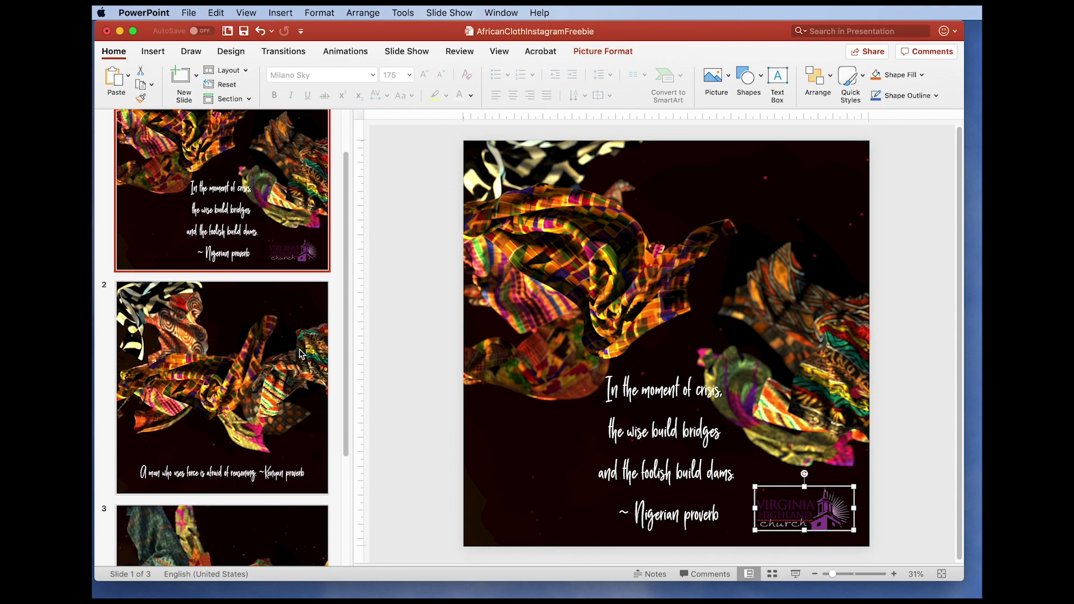
click(302, 354)
scroll(302, 354, down, 3)
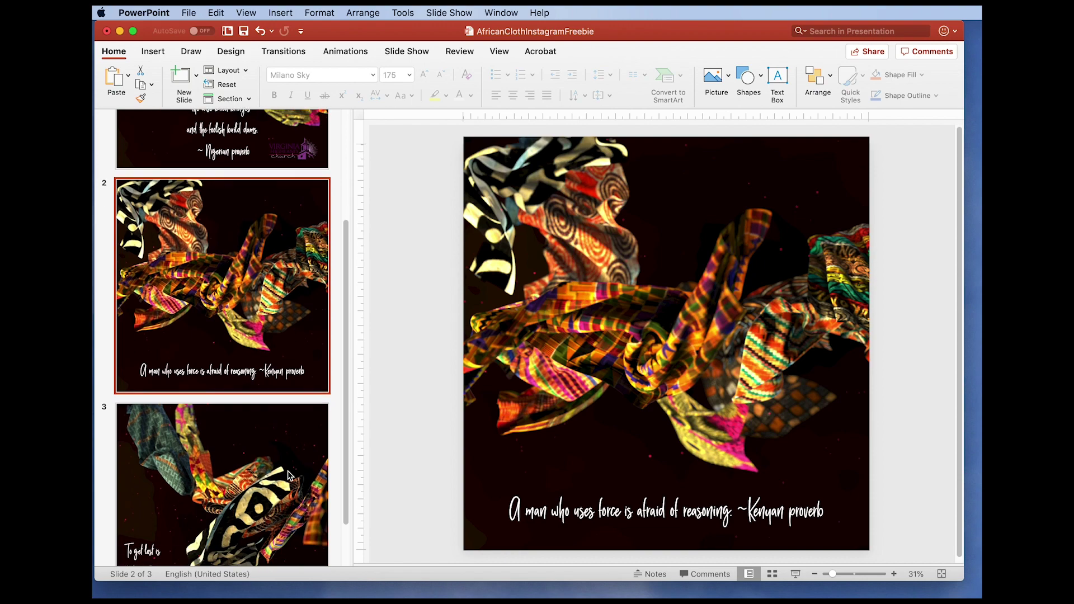
click(288, 475)
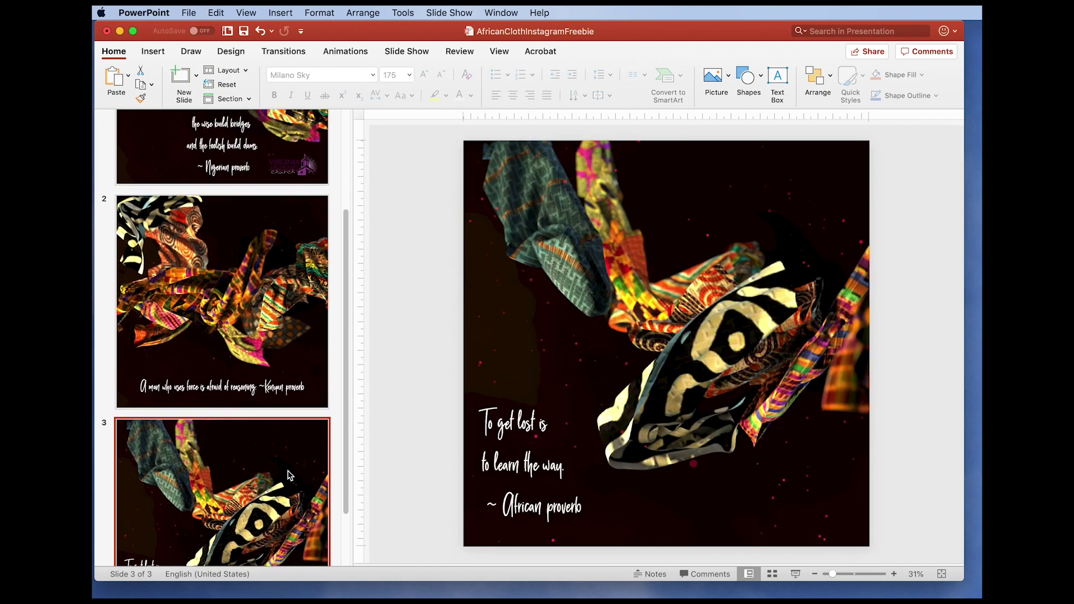
scroll(288, 476, up, 5)
click(311, 149)
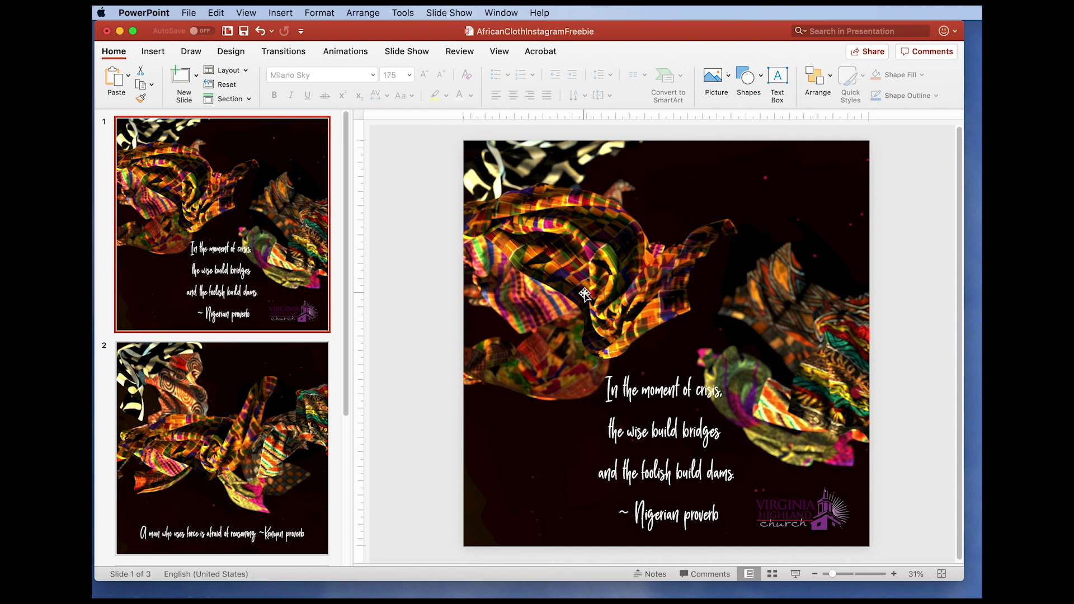
click(195, 14)
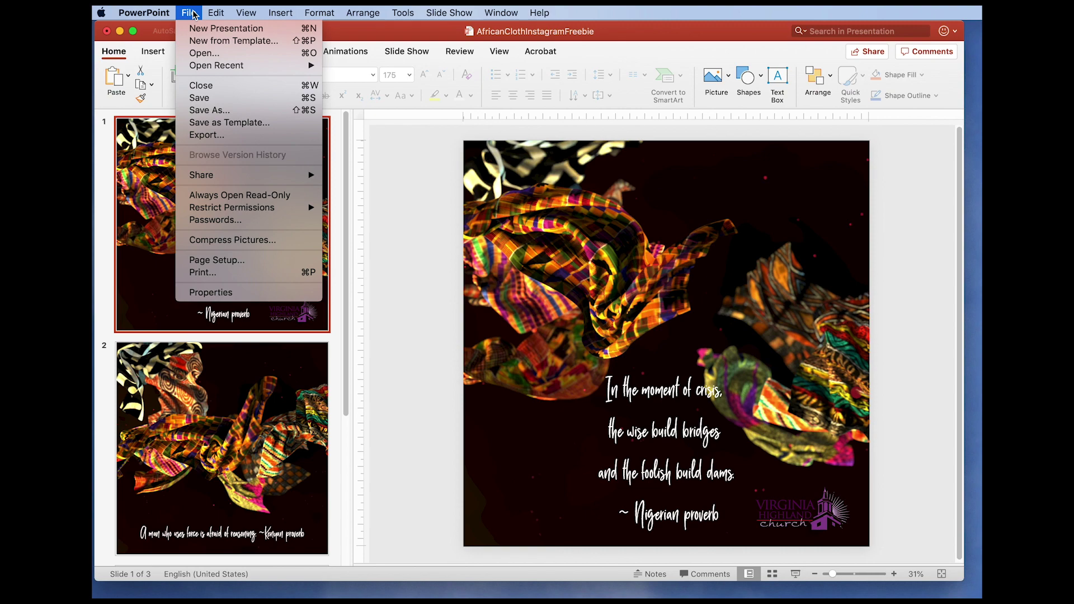
Export AfricanClothInstagramFreebie to the Desktop and bring up the file format choices.
click(202, 134)
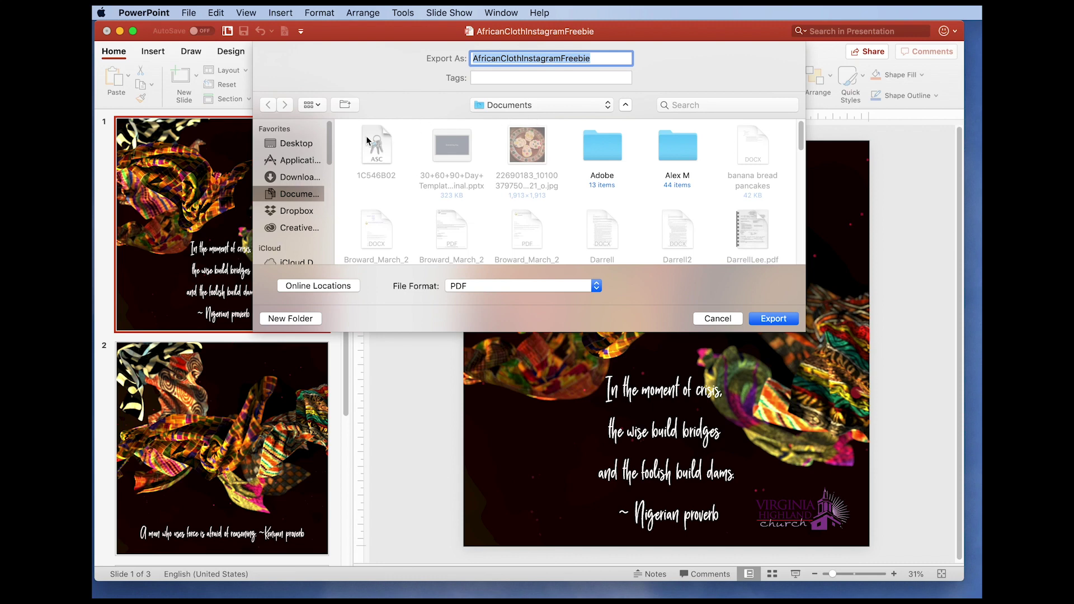
click(292, 144)
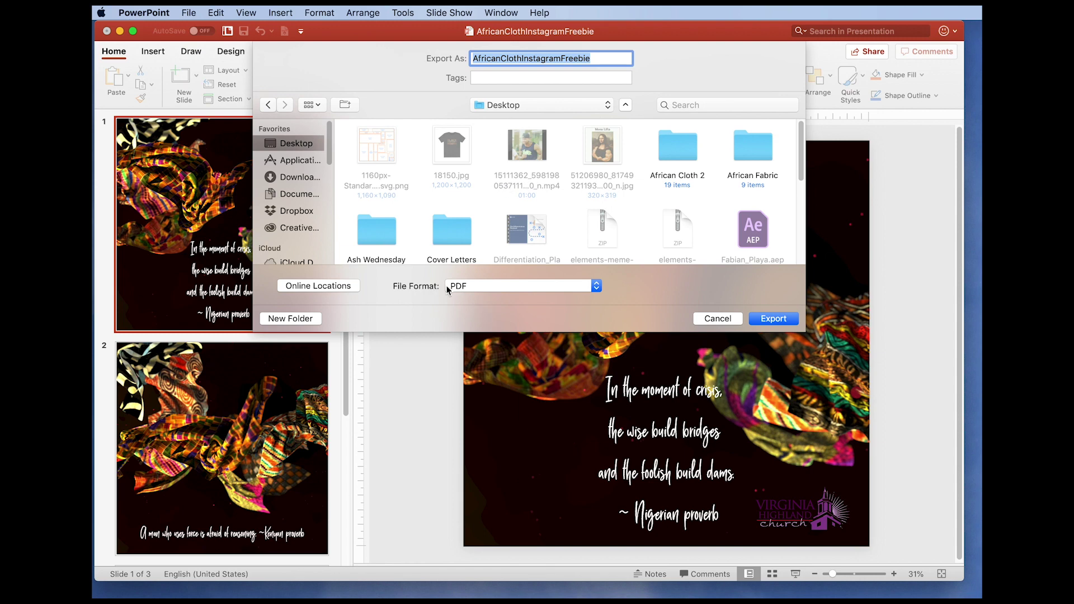
click(505, 287)
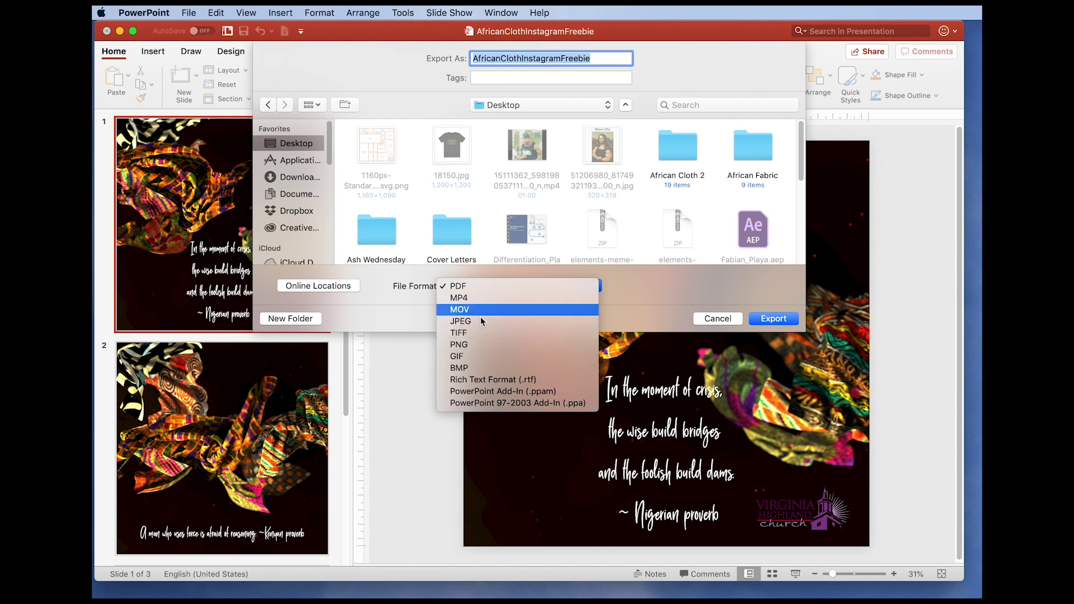
Switch the export to PNG for every slide at 960 × 960, then cancel it.
click(462, 348)
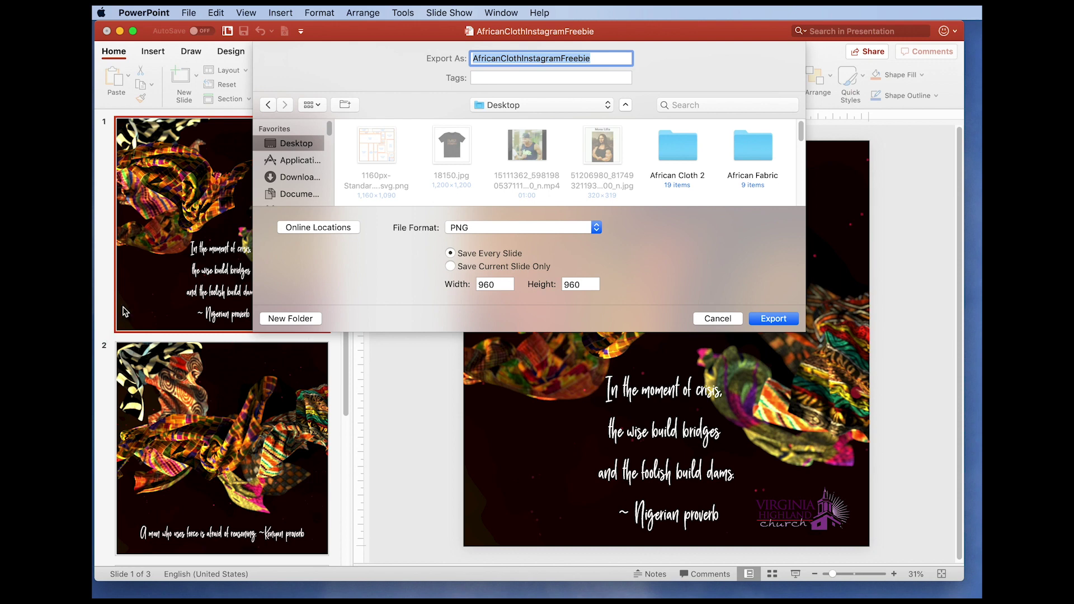
click(513, 269)
click(499, 256)
click(718, 319)
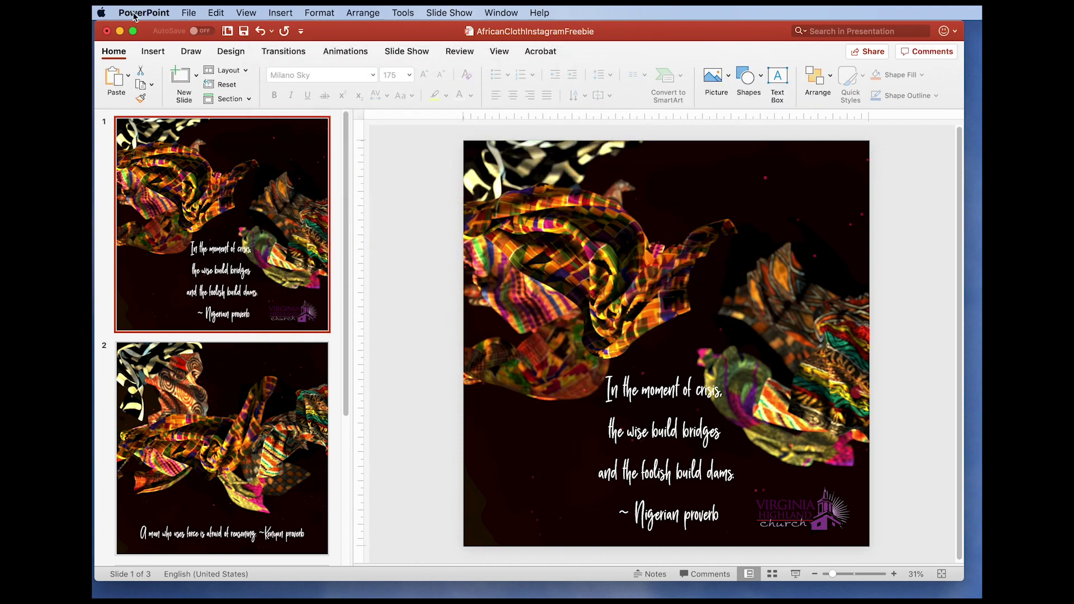
Hide PowerPoint and browse in Finder to African Cloth 2 > Tests > AfricanClothInstagramFreebie.
click(119, 31)
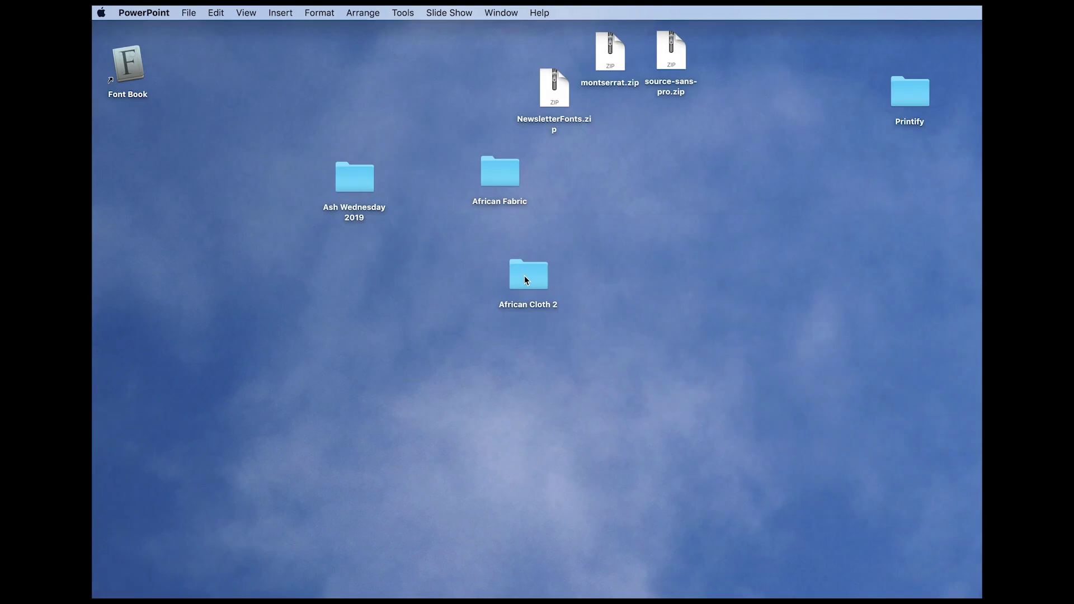
double_click(526, 280)
drag(836, 144, 516, 73)
double_click(668, 115)
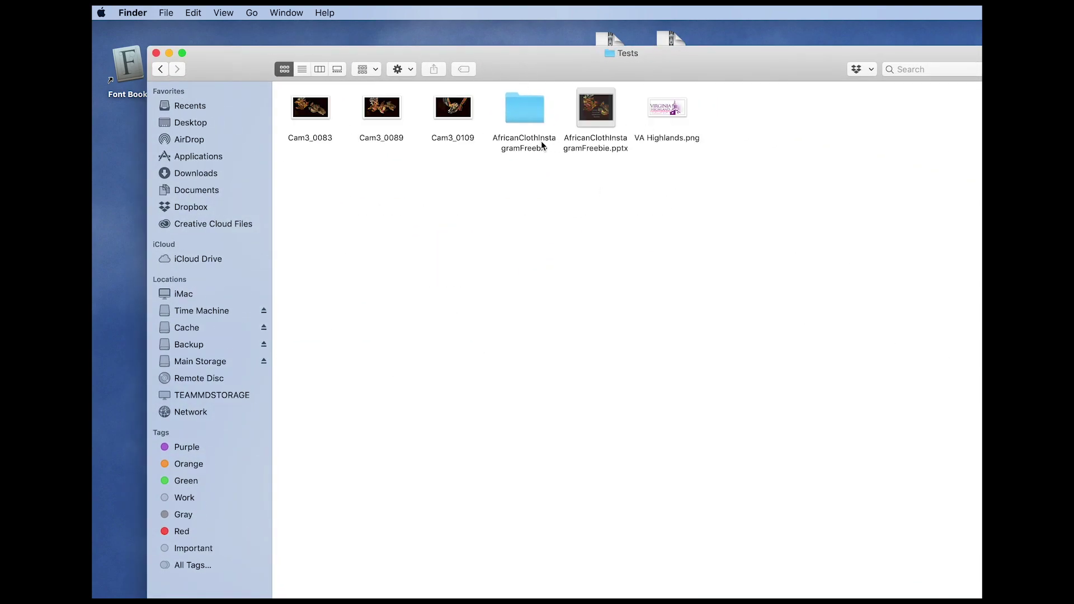
double_click(518, 117)
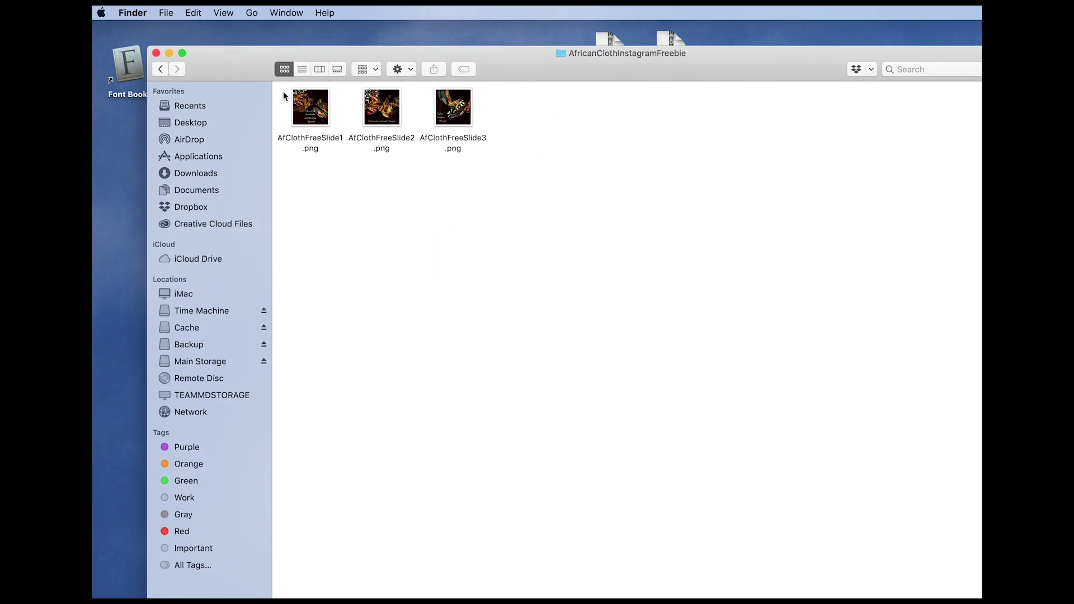
Select the three exported slide PNGs, clear the selection, and open AfClothFreeSlide3.png.
drag(283, 97, 508, 139)
click(509, 260)
double_click(460, 108)
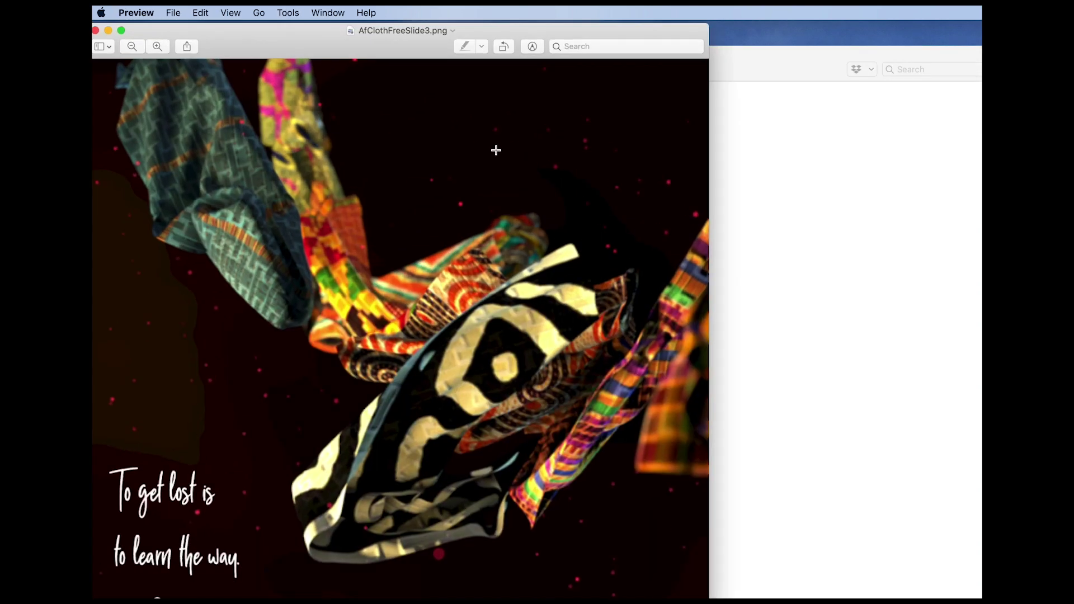
Move and enlarge the Preview window so all of AfClothFreeSlide3.png and its proverb show.
drag(393, 54, 471, 52)
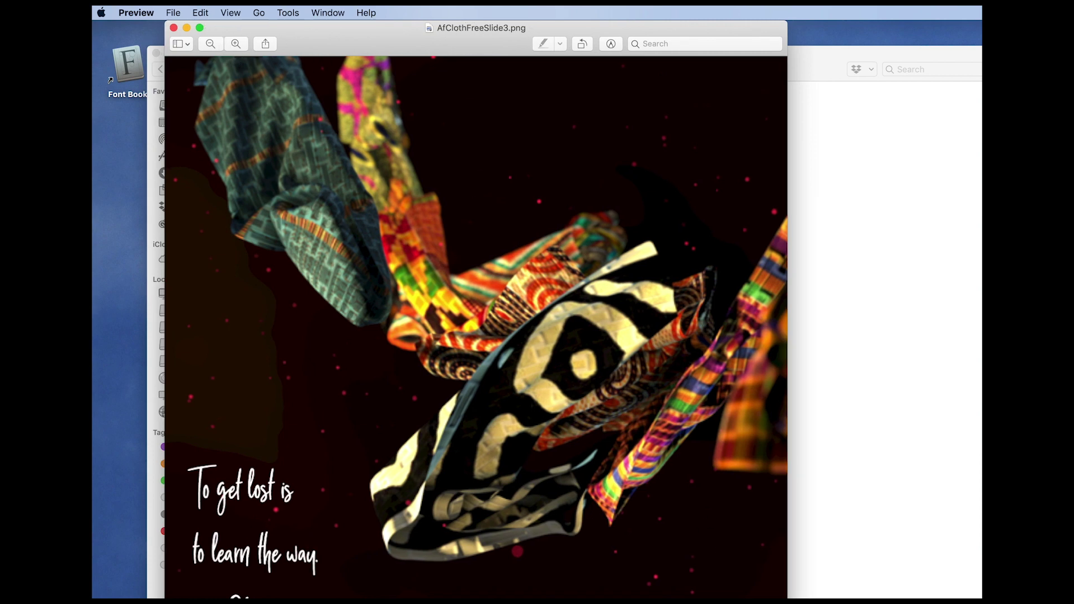
drag(787, 598, 727, 566)
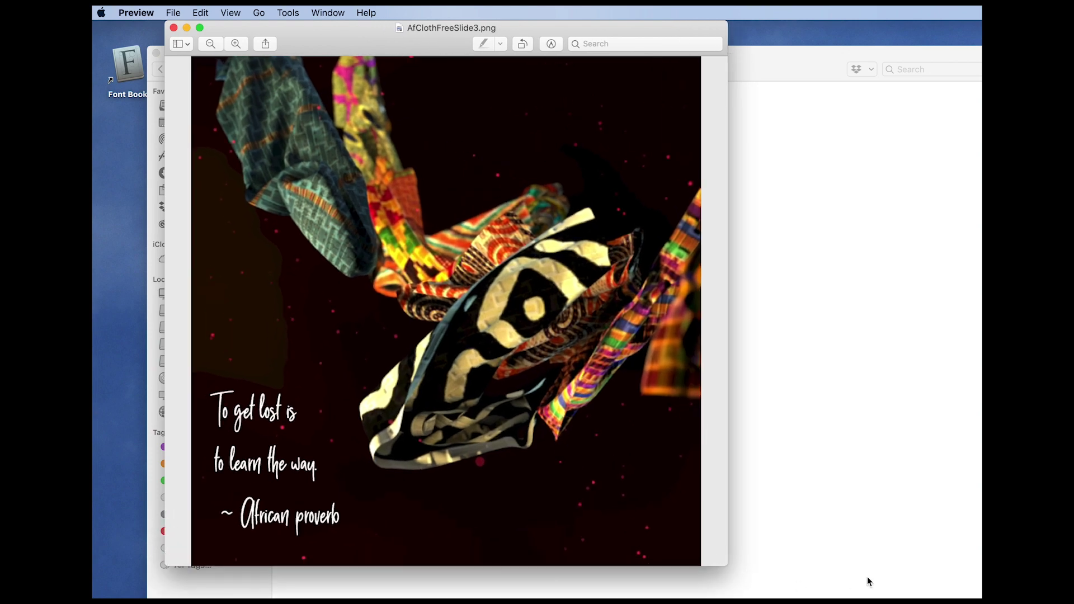